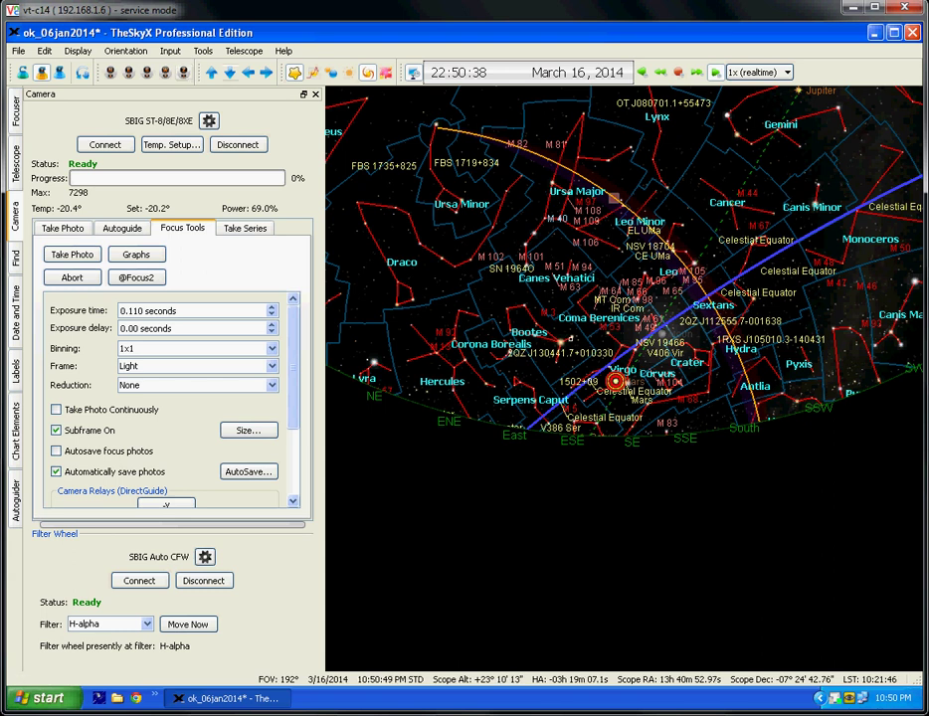
# Step: Pan the sky chart and widen its field of view so Jupiter and Mars are visible
pyautogui.click(229, 73)
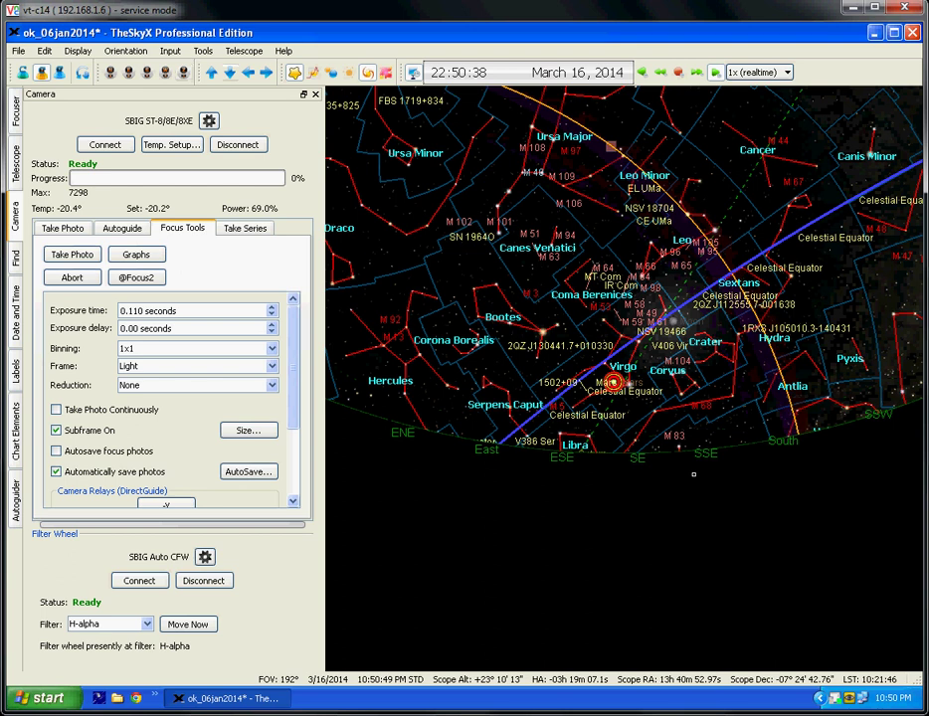
pyautogui.scroll(5, 679, 461)
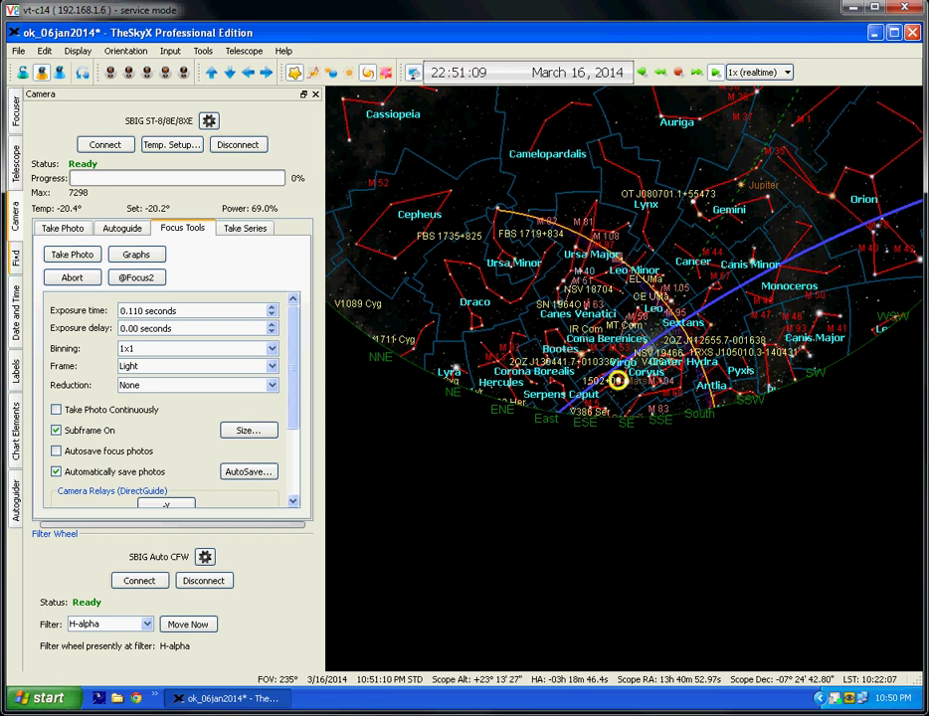
# Step: Search for 'jupiter' in the Find pane to bring up its object report
pyautogui.hotkey('ctrl', 'f')
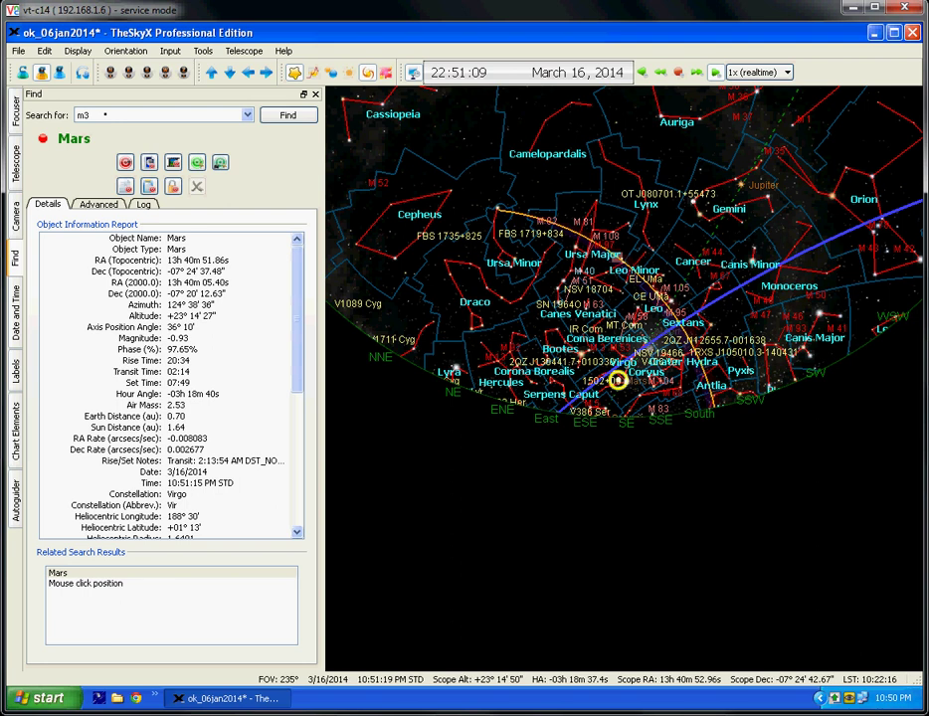
pyautogui.write('jup')
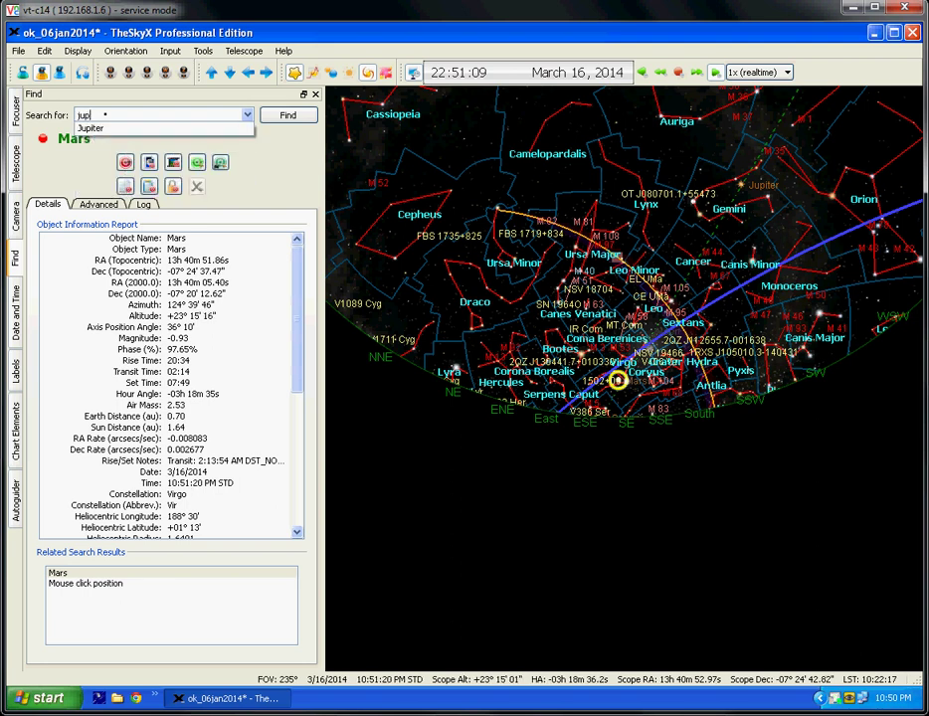
pyautogui.write('iter')
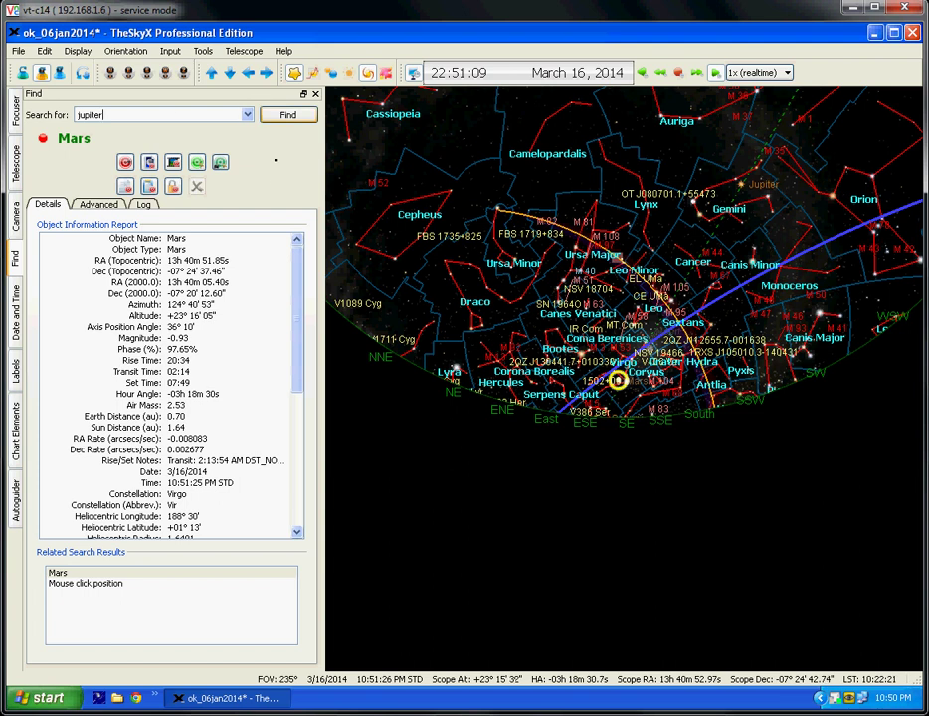
pyautogui.click(287, 115)
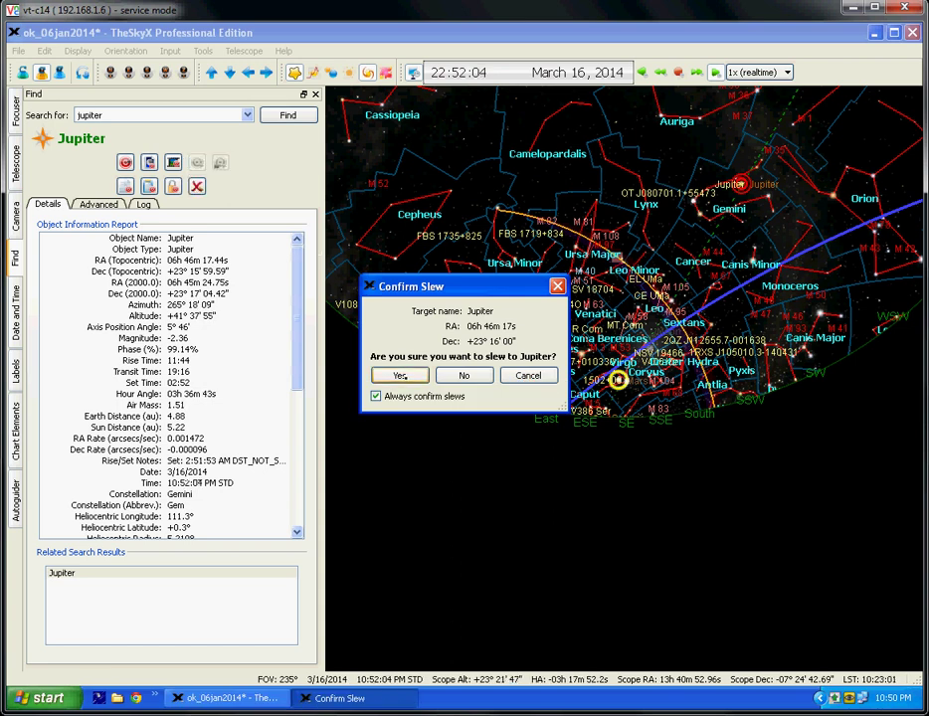
# Step: Confirm the slew so the Paramount ME points at Jupiter and tracks at sidereal rate
pyautogui.click(399, 376)
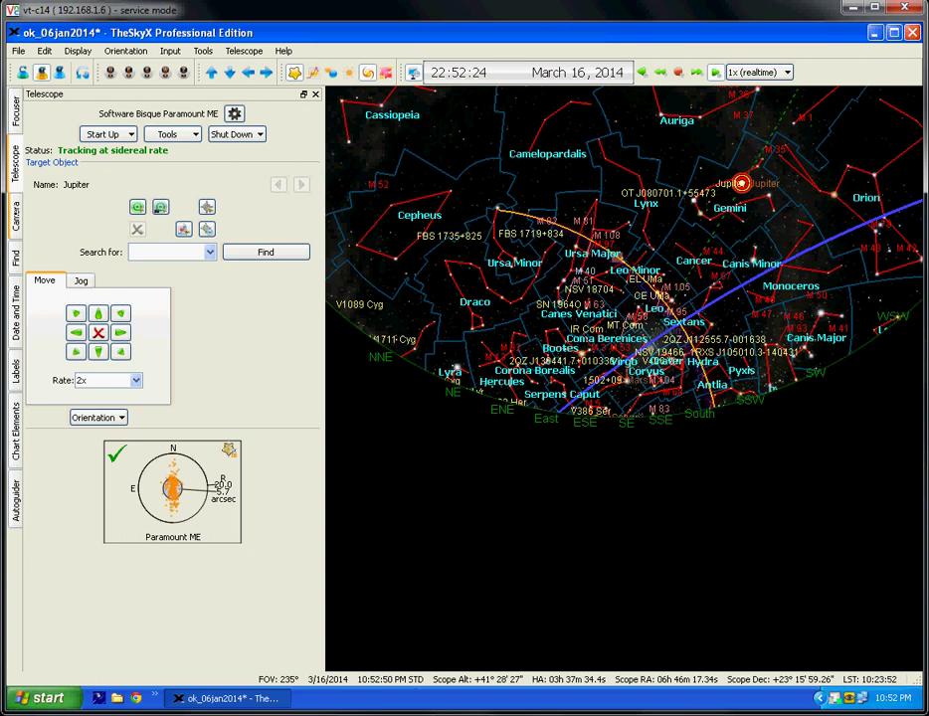
# Step: Review the Take Photo, Autoguide, Focus Tools and Take Series camera tabs, ending on Focus Tools
pyautogui.click(15, 217)
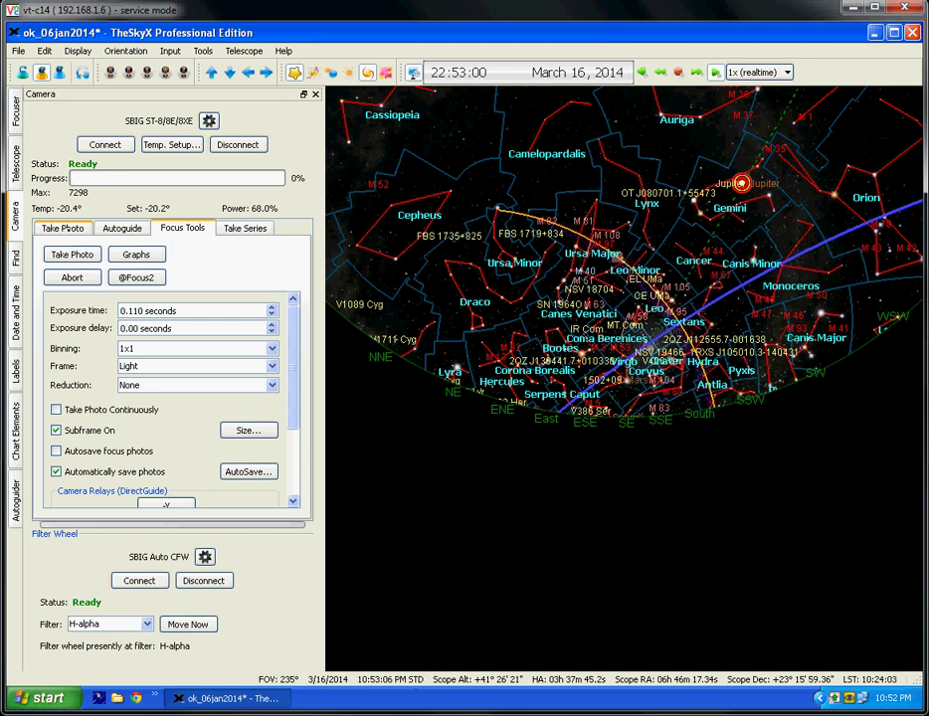
pyautogui.click(63, 228)
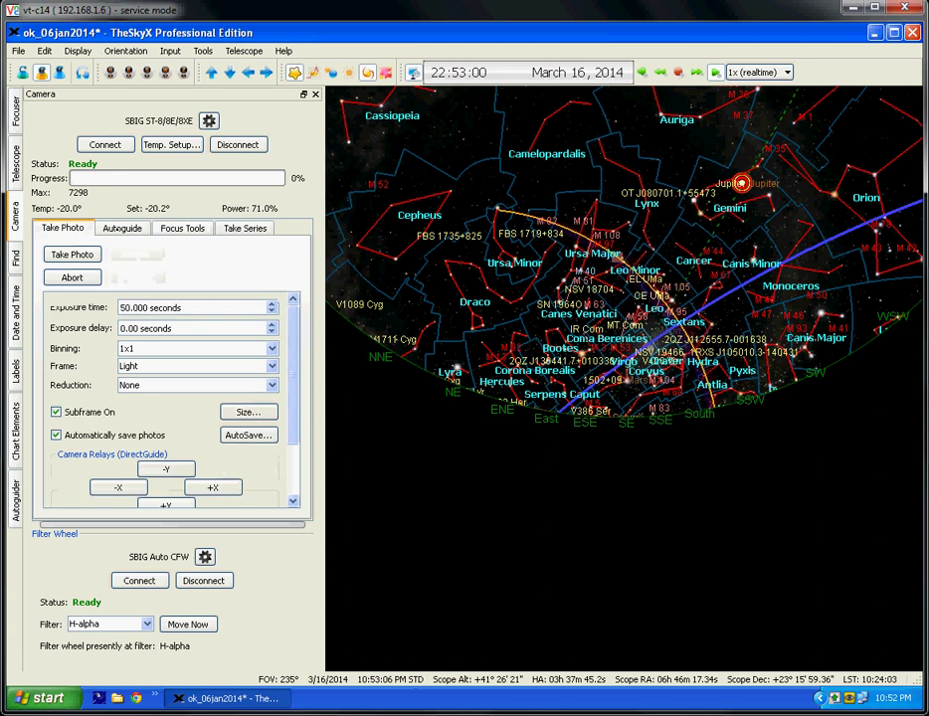
pyautogui.click(124, 228)
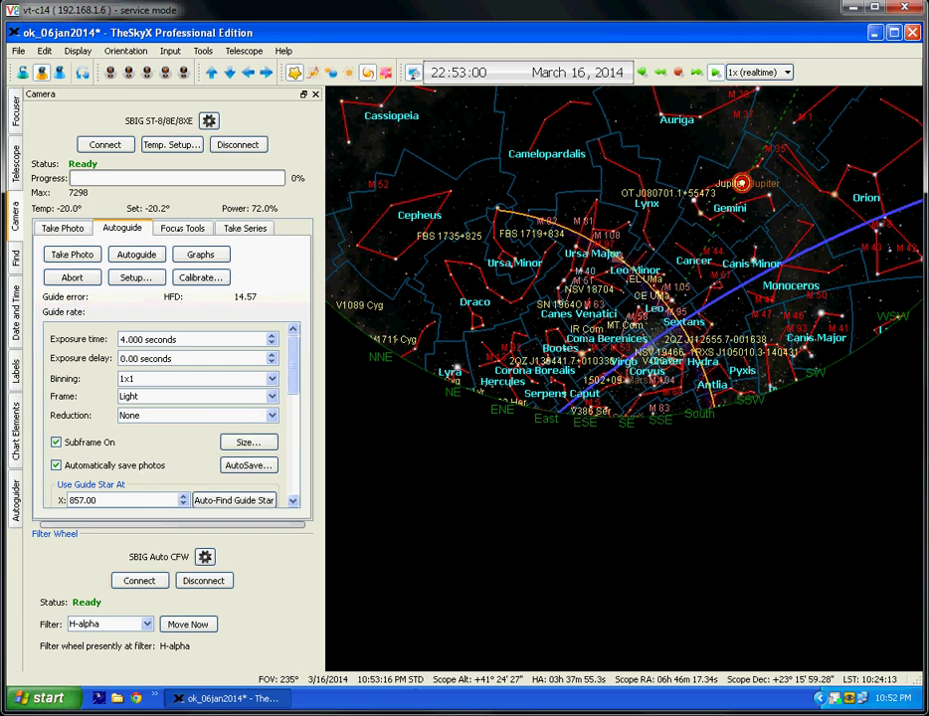
pyautogui.click(182, 228)
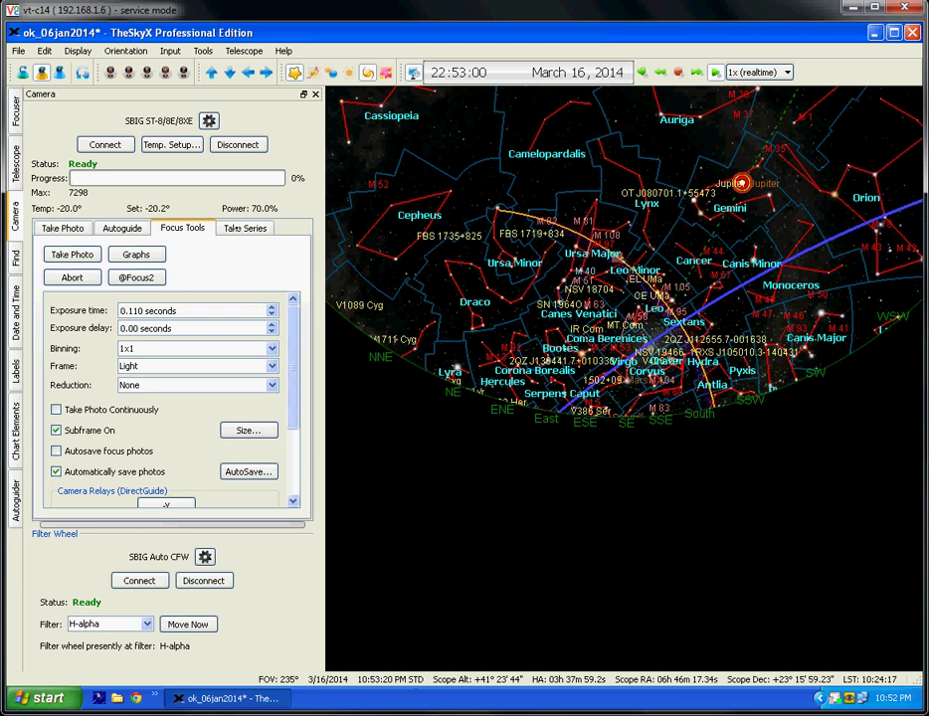
pyautogui.click(245, 228)
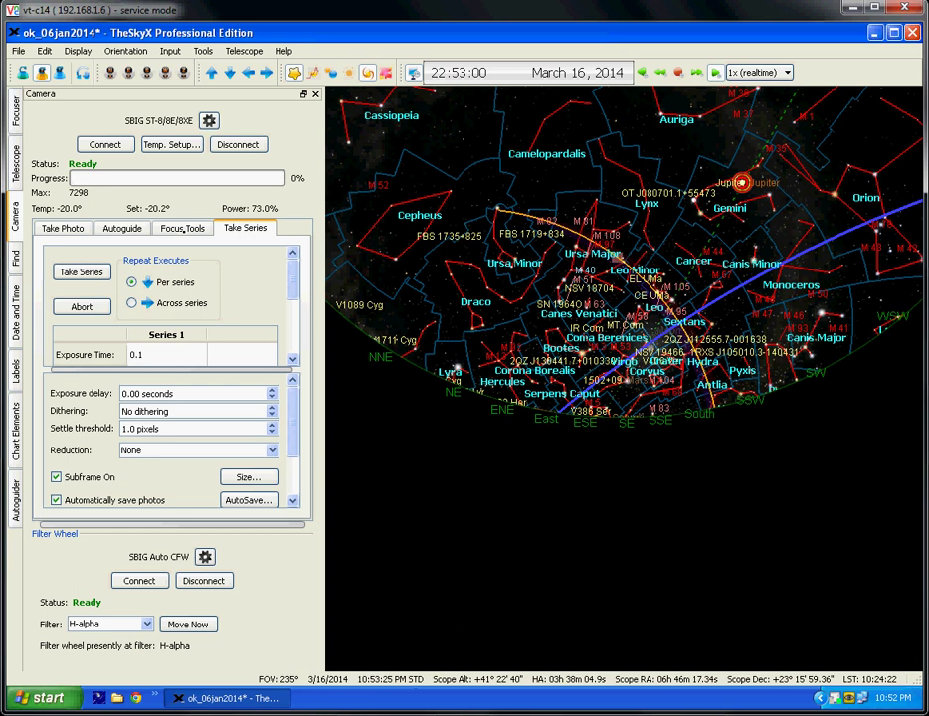
pyautogui.click(182, 228)
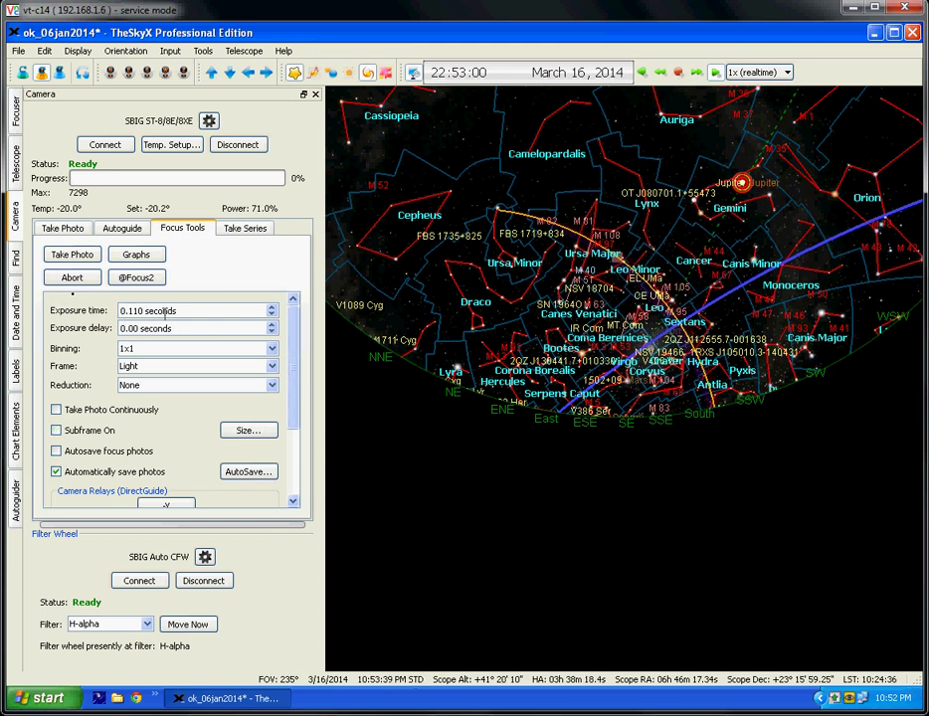
# Step: Capture a Jupiter focus photo, zoom it to 100% in the FITS Viewer, then close the viewer
pyautogui.click(74, 255)
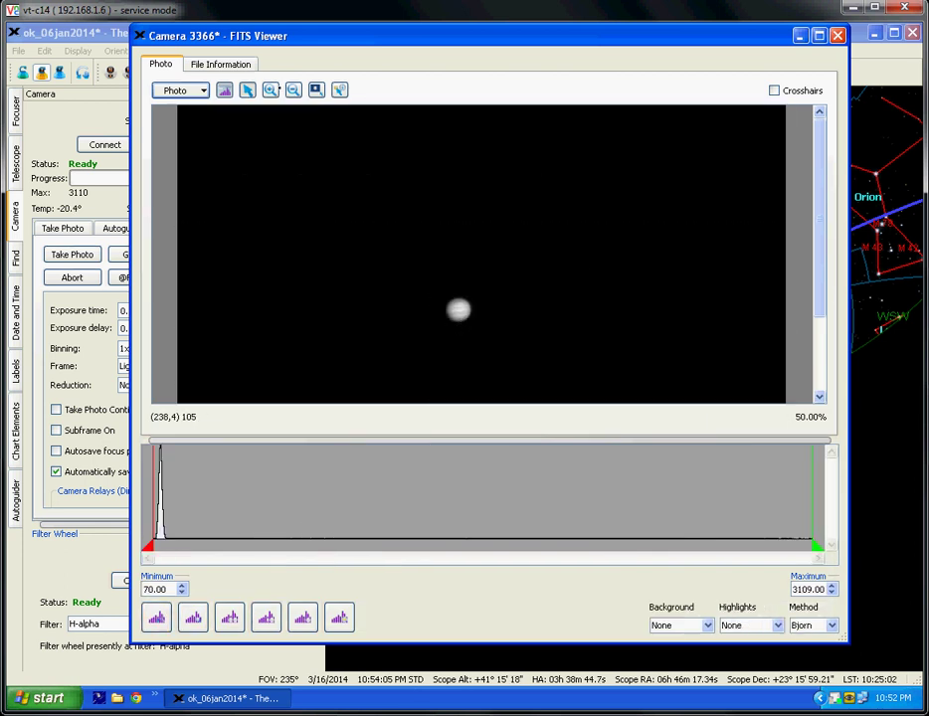
pyautogui.scroll(1, 464, 312)
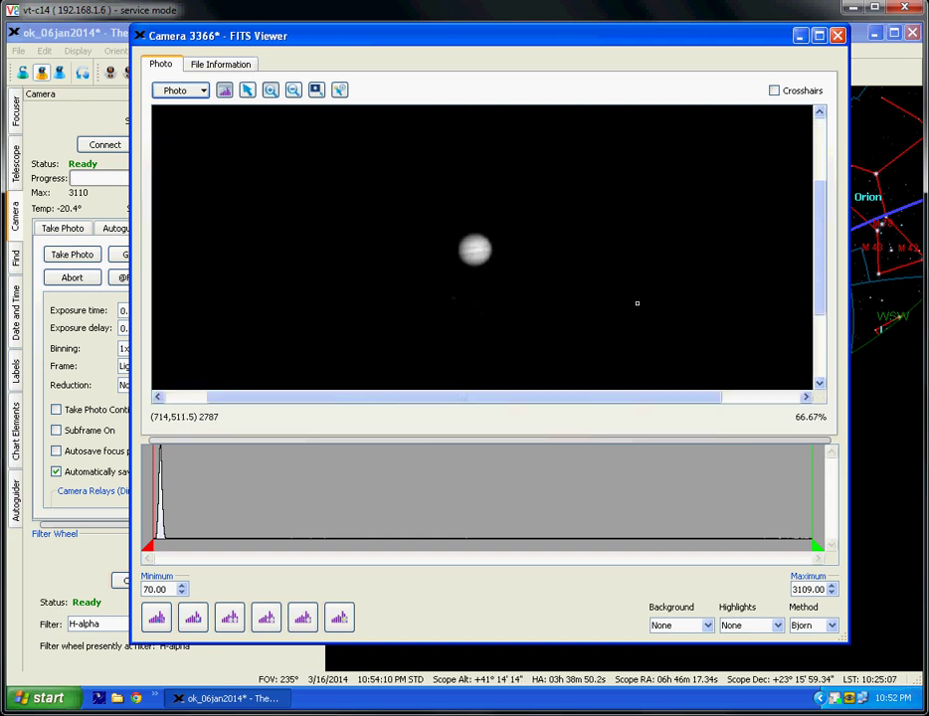
pyautogui.scroll(1, 667, 243)
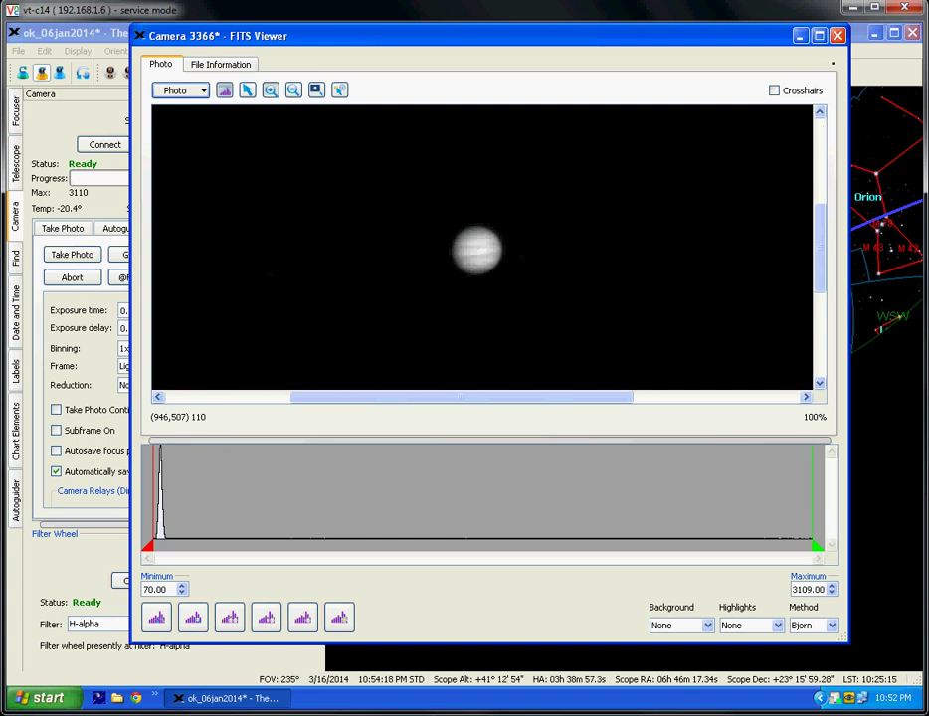
pyautogui.click(837, 36)
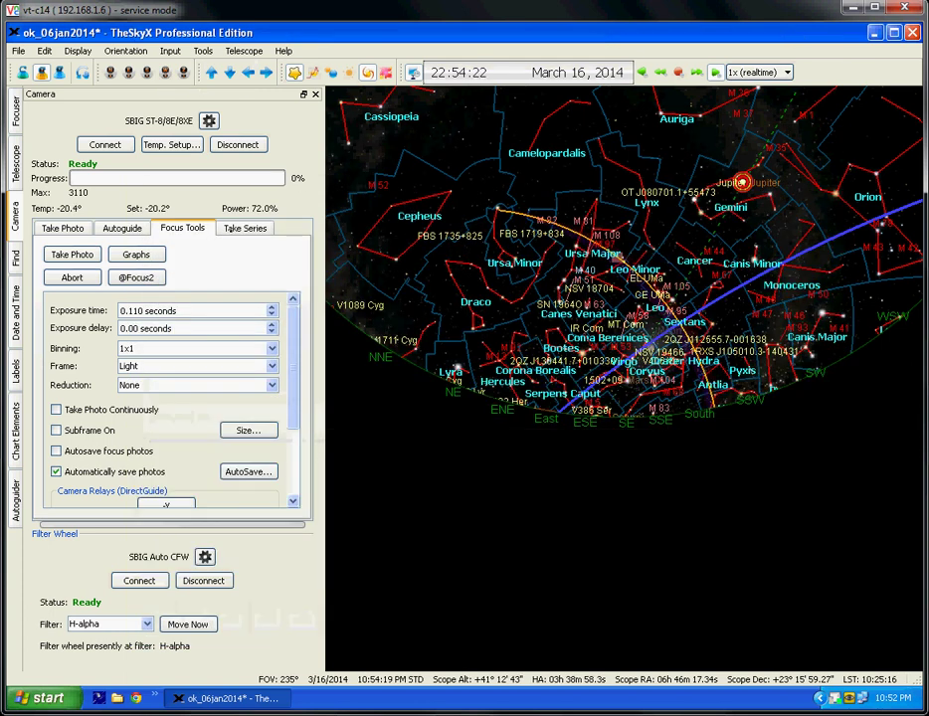
# Step: Set the image series repeat count to 10
pyautogui.click(260, 230)
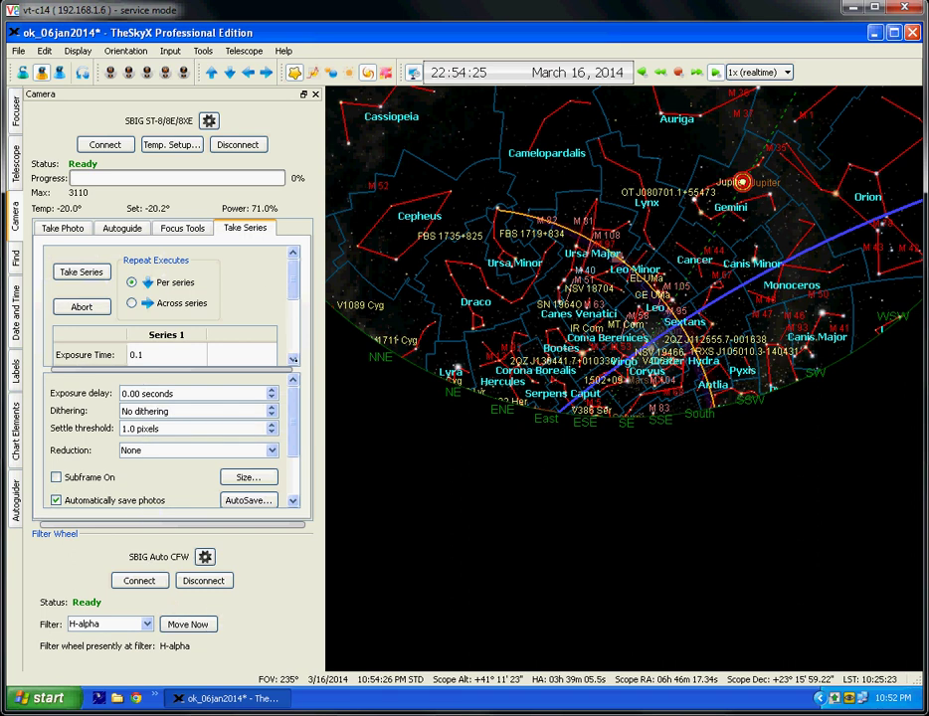
pyautogui.scroll(-2, 165, 303)
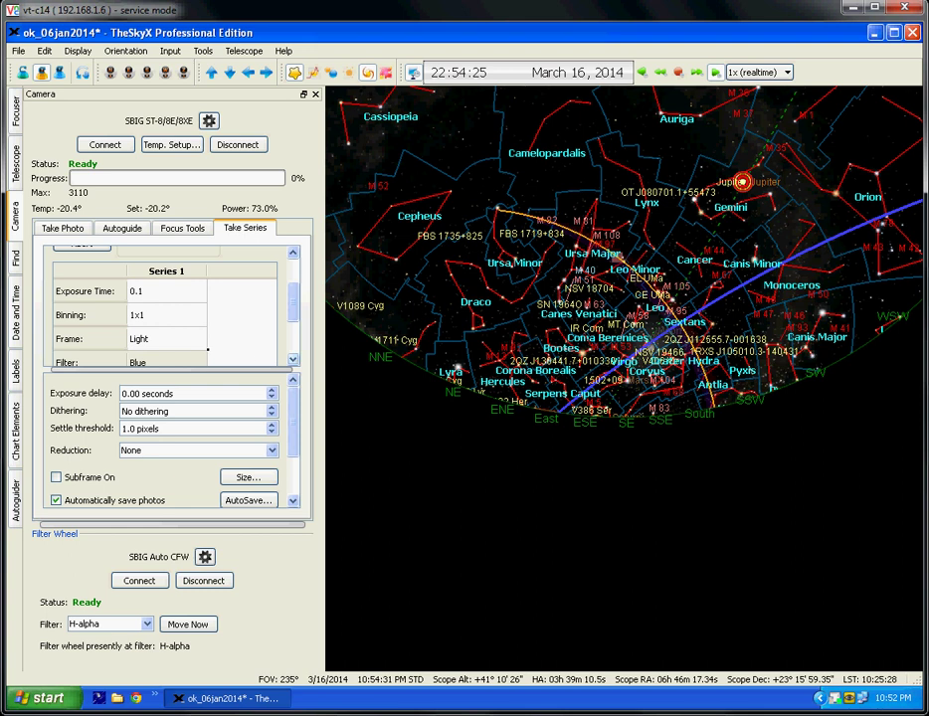
pyautogui.scroll(-2, 235, 319)
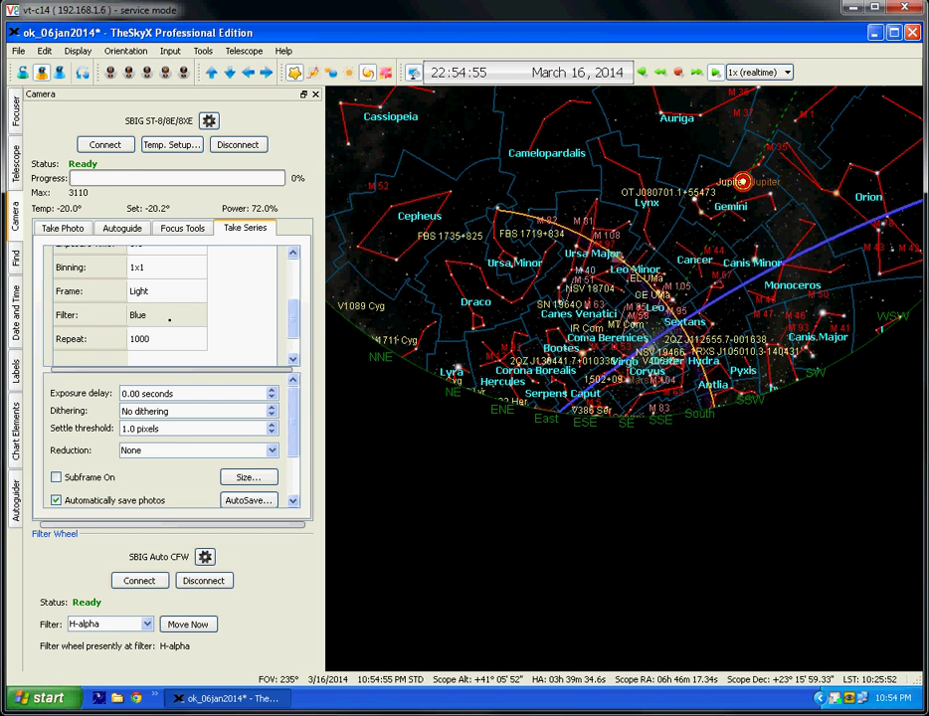
pyautogui.doubleClick(133, 338)
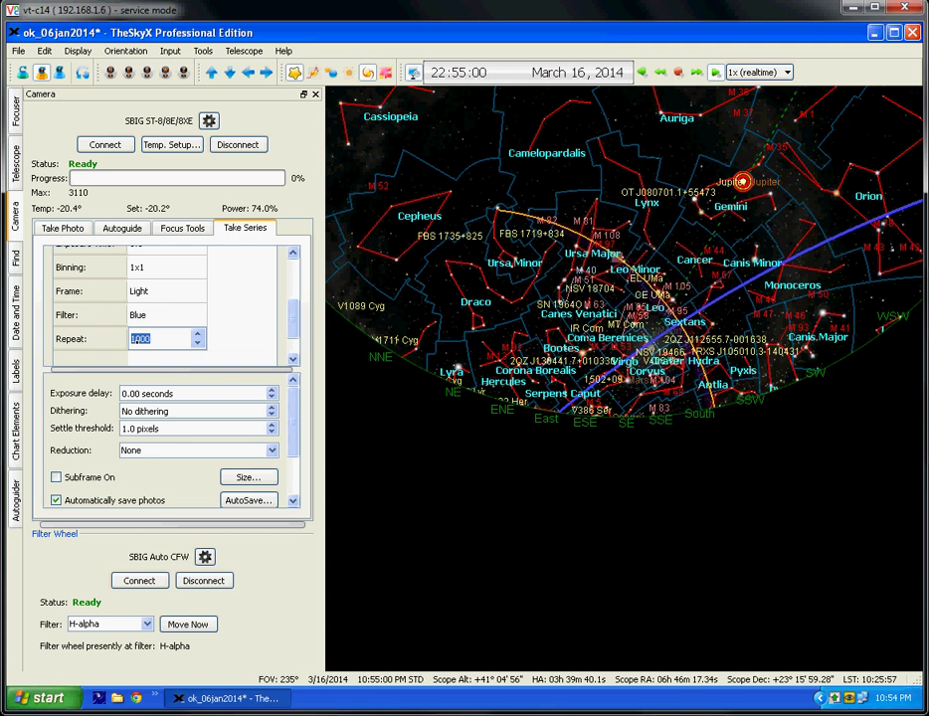
pyautogui.write('10')
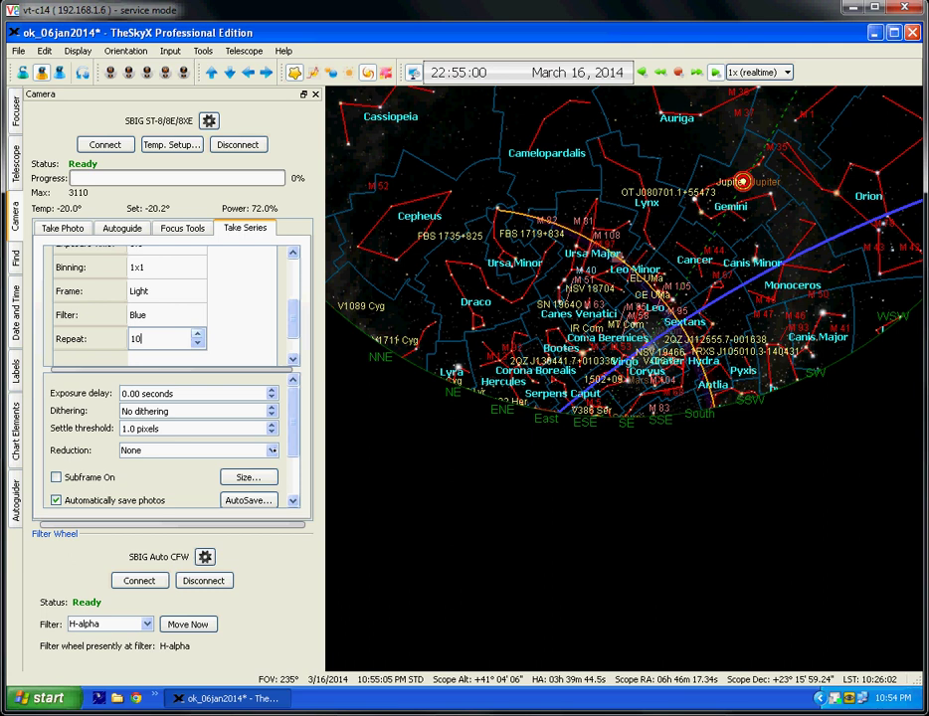
# Step: Set series reduction to Full Calibration with the SA100 calibration group
pyautogui.click(272, 451)
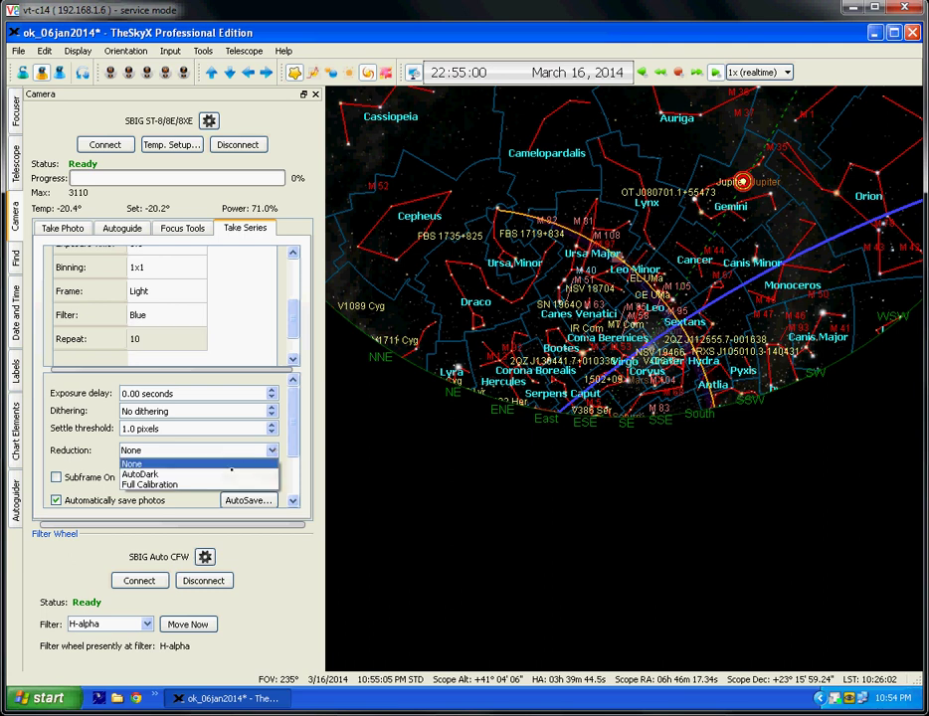
pyautogui.click(202, 485)
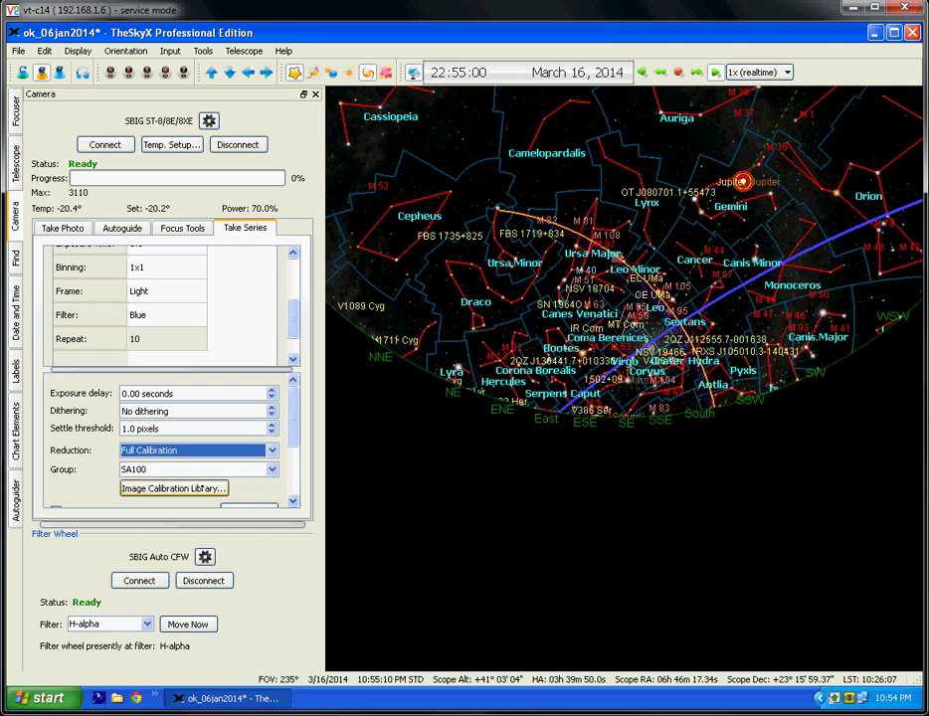
pyautogui.click(157, 470)
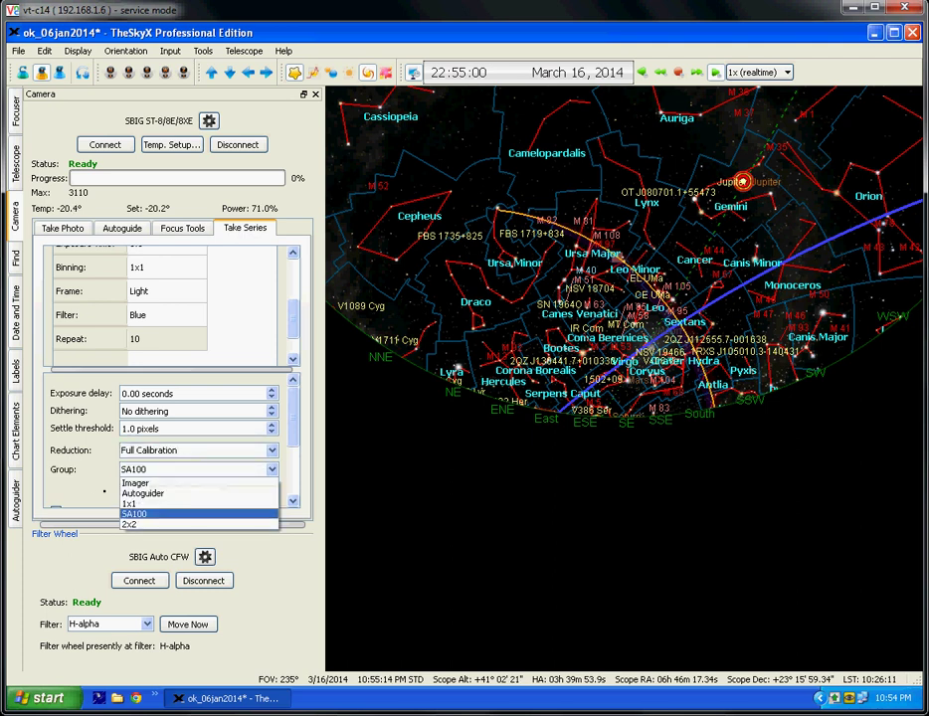
pyautogui.press('Return')
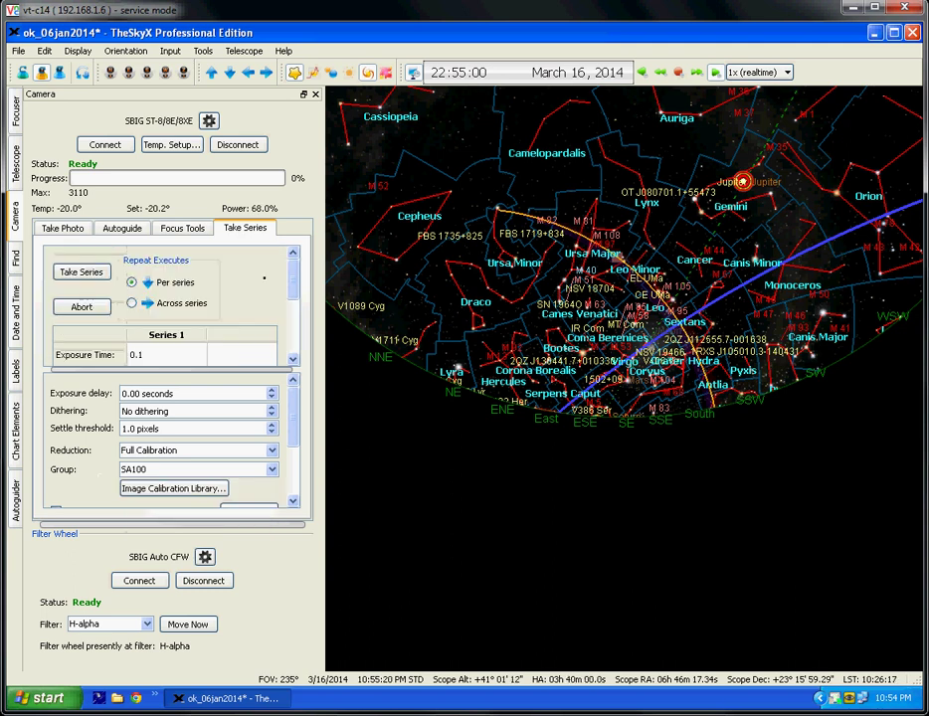
# Step: Start the 10-frame image series and abort it during the first exposure
pyautogui.click(84, 271)
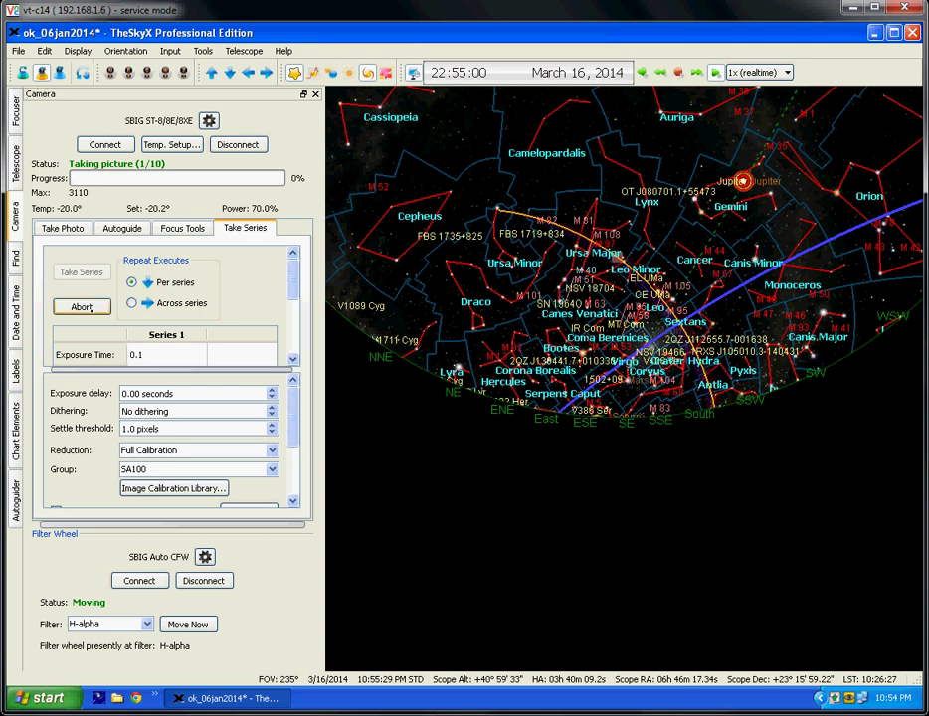
pyautogui.click(87, 307)
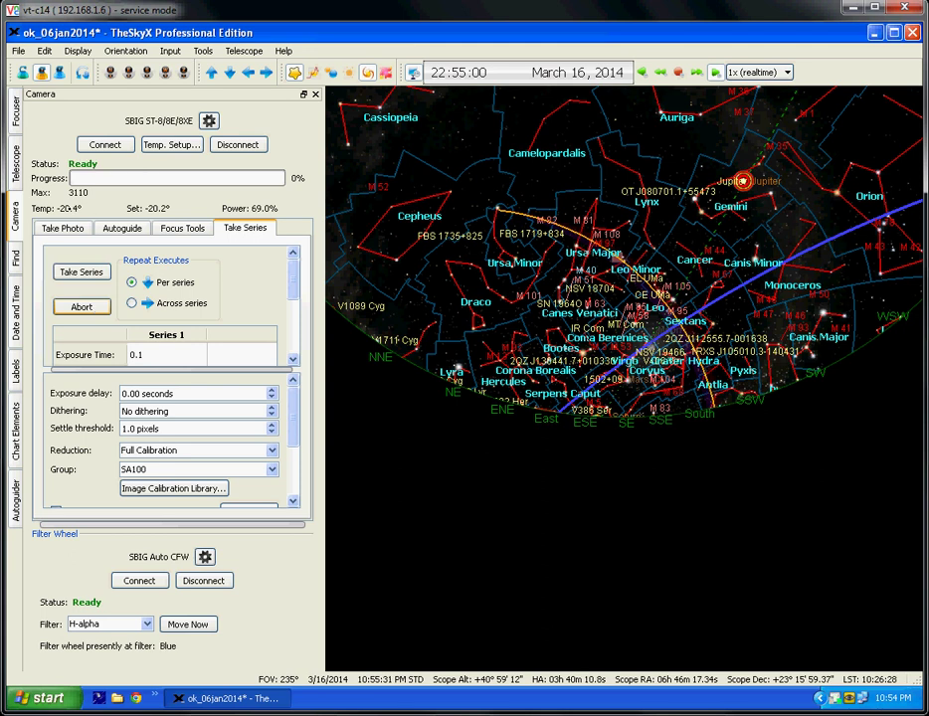
# Step: Replace the 'jupiter' search text with M82 and search, showing the spiral galaxy's report
pyautogui.click(15, 257)
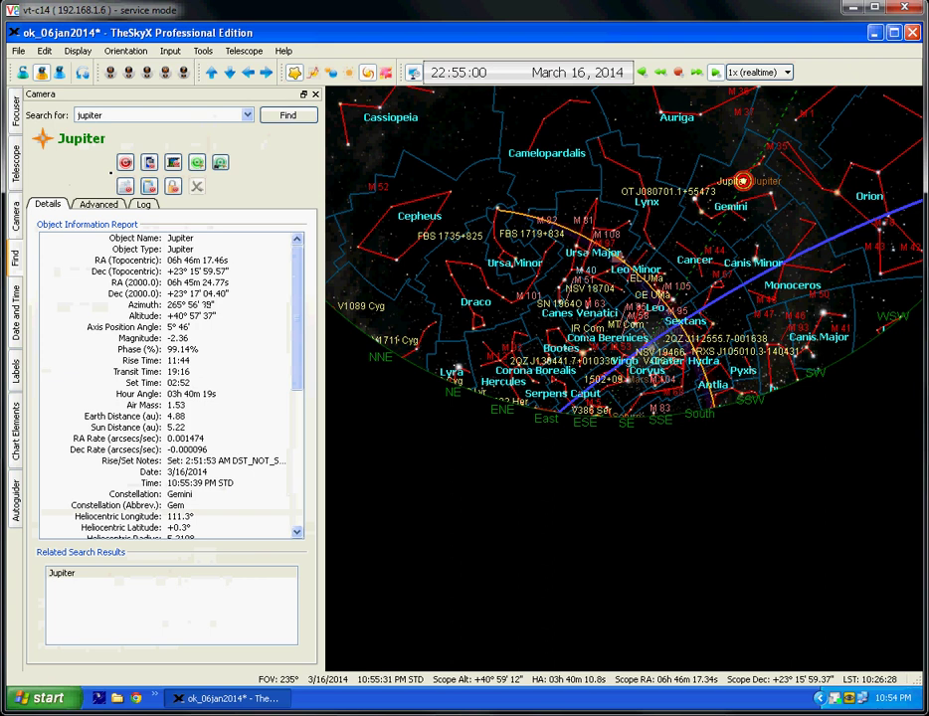
pyautogui.doubleClick(117, 116)
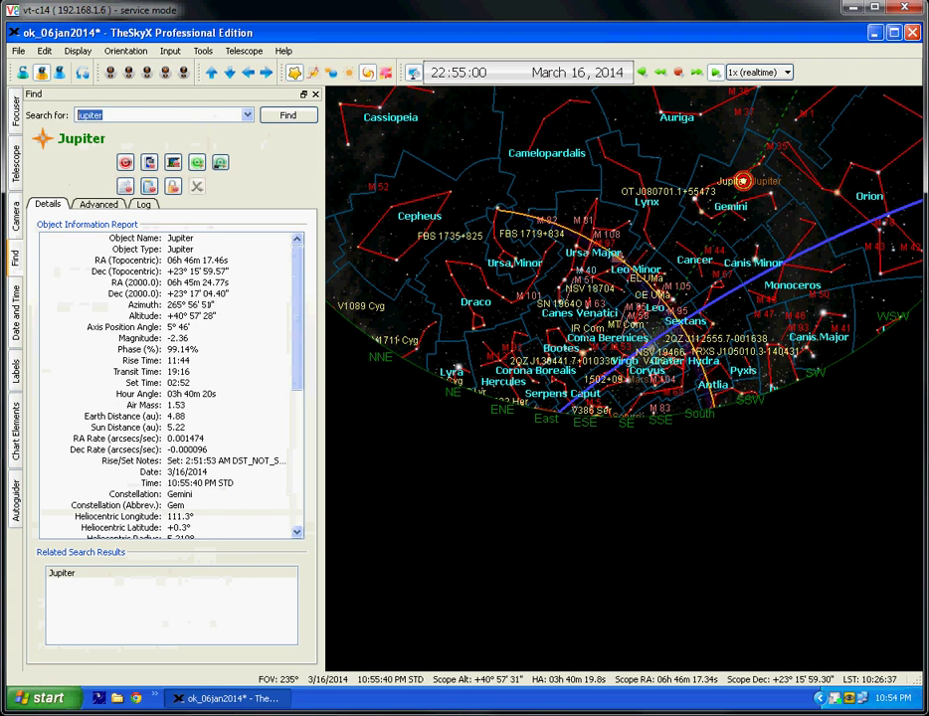
pyautogui.click(246, 116)
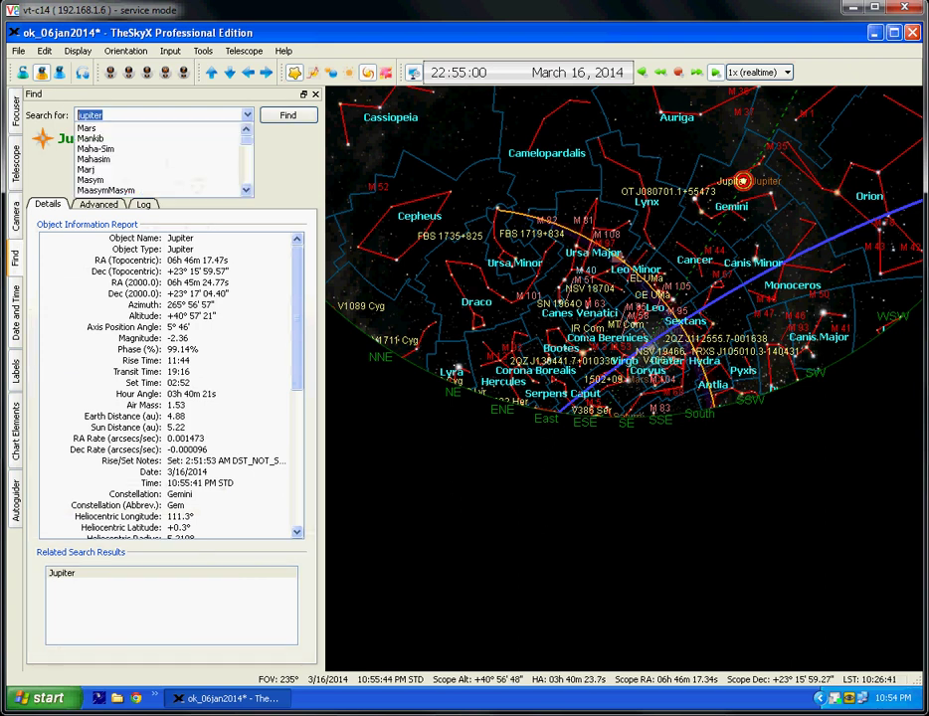
pyautogui.write('mars')
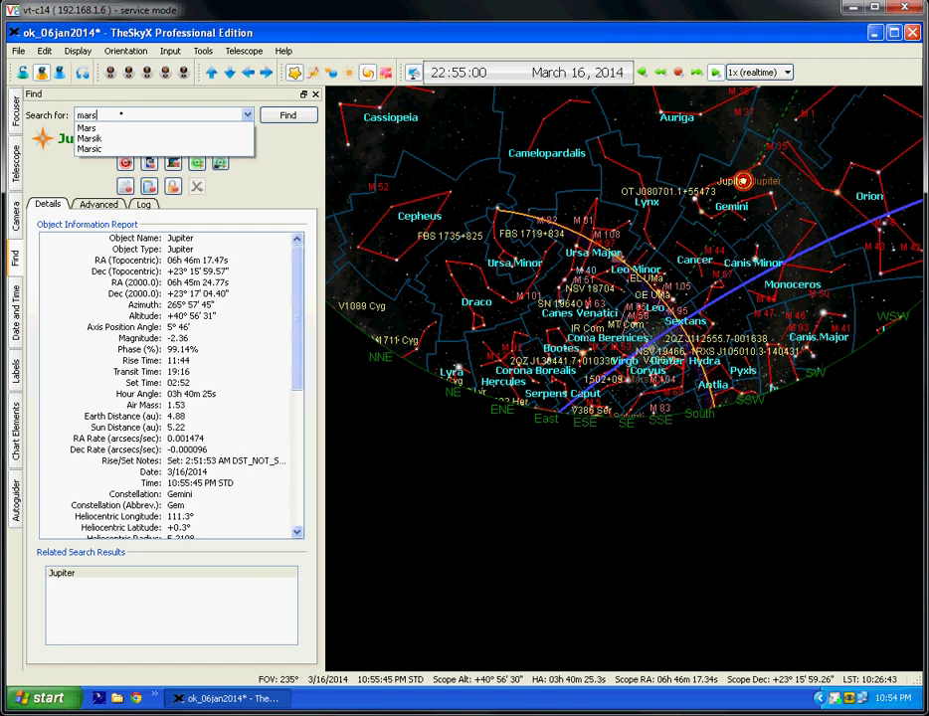
pyautogui.press('BackSpace')
pyautogui.press('BackSpace')
pyautogui.press('BackSpace')
pyautogui.press('BackSpace')
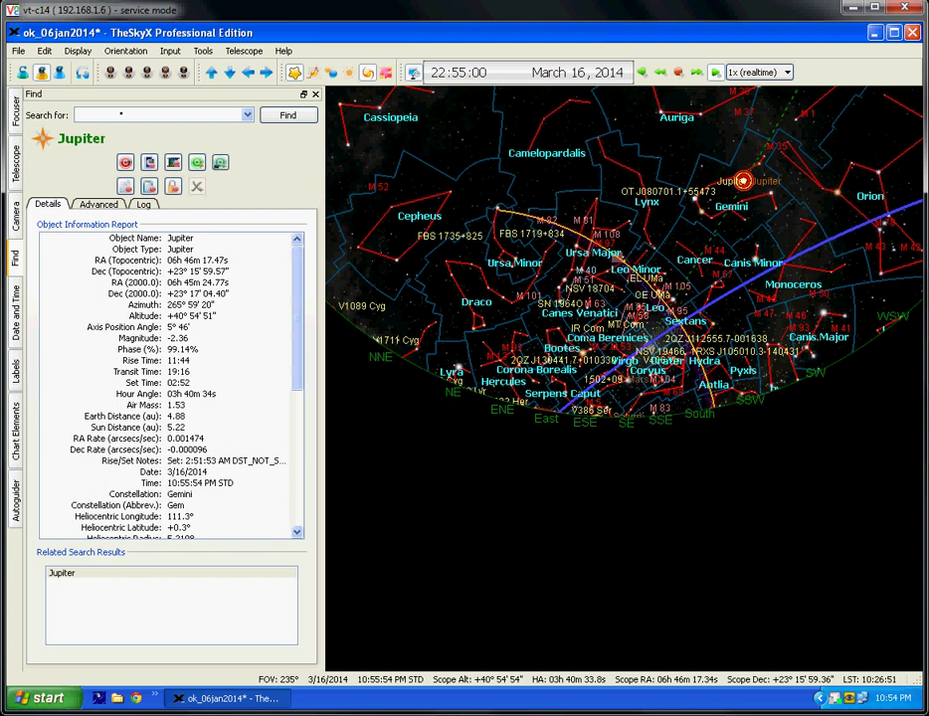
pyautogui.write('M82')
pyautogui.press('Return')
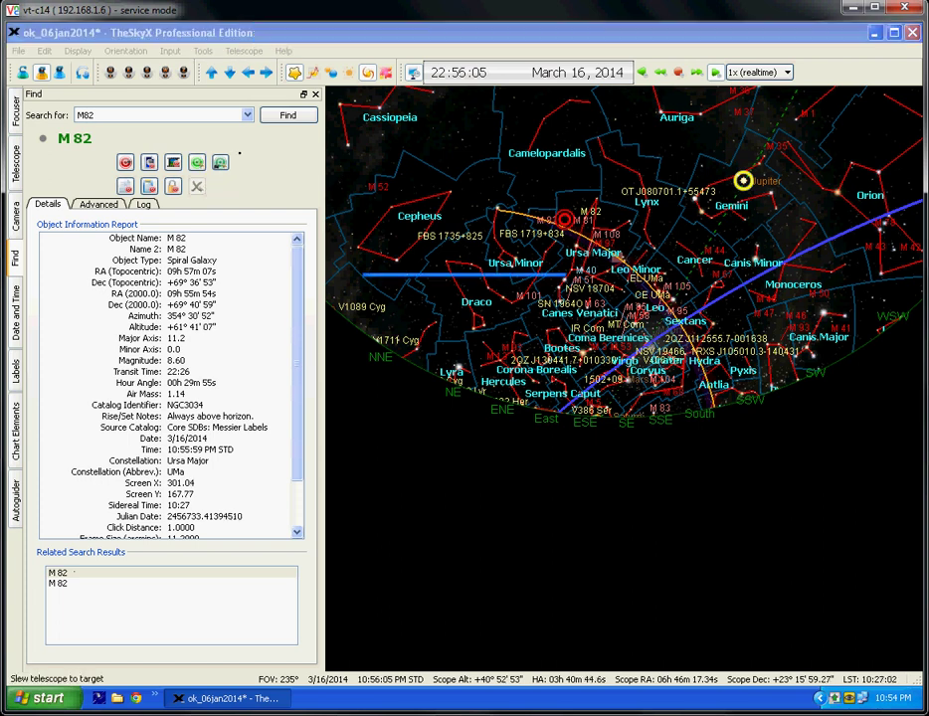
# Step: Slew the Paramount ME to M 82 and confirm, leaving it tracking at sidereal rate
pyautogui.click(197, 161)
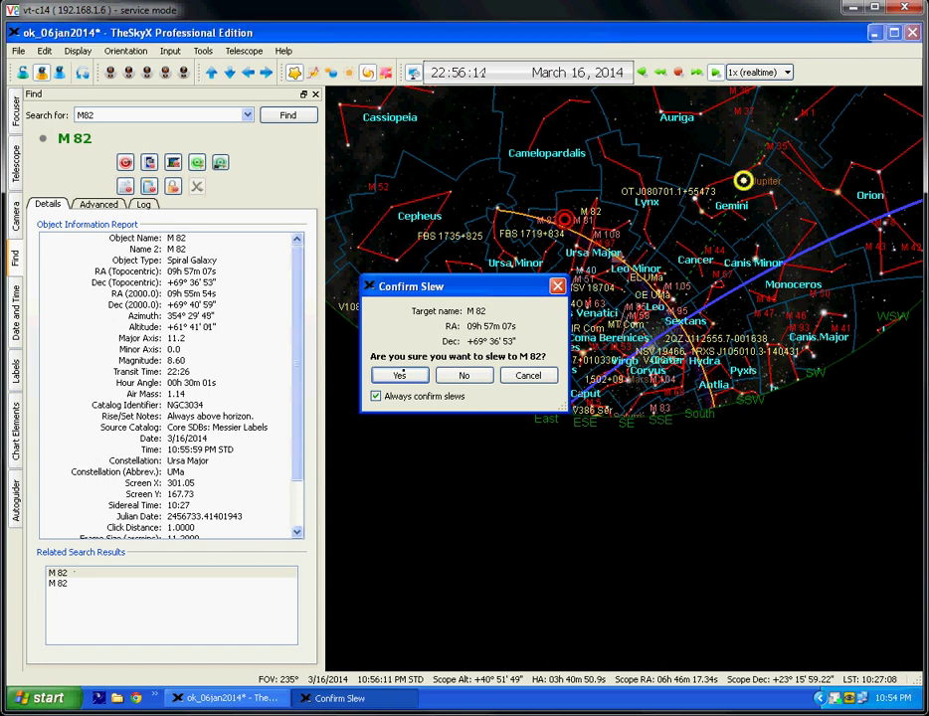
pyautogui.click(400, 375)
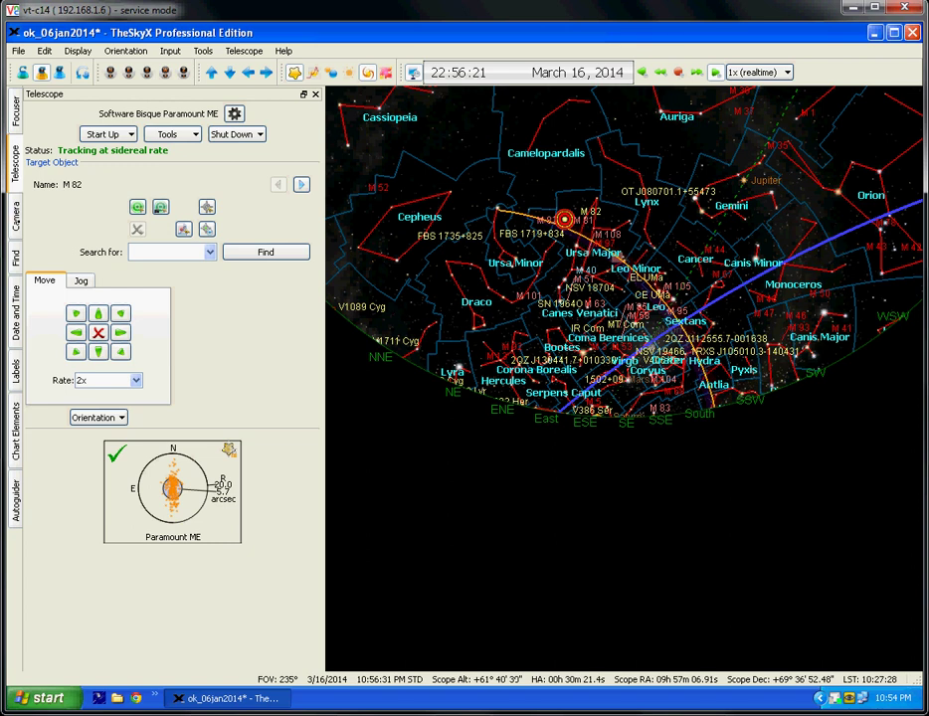
# Step: Set image reduction to None in the camera controls
pyautogui.click(15, 214)
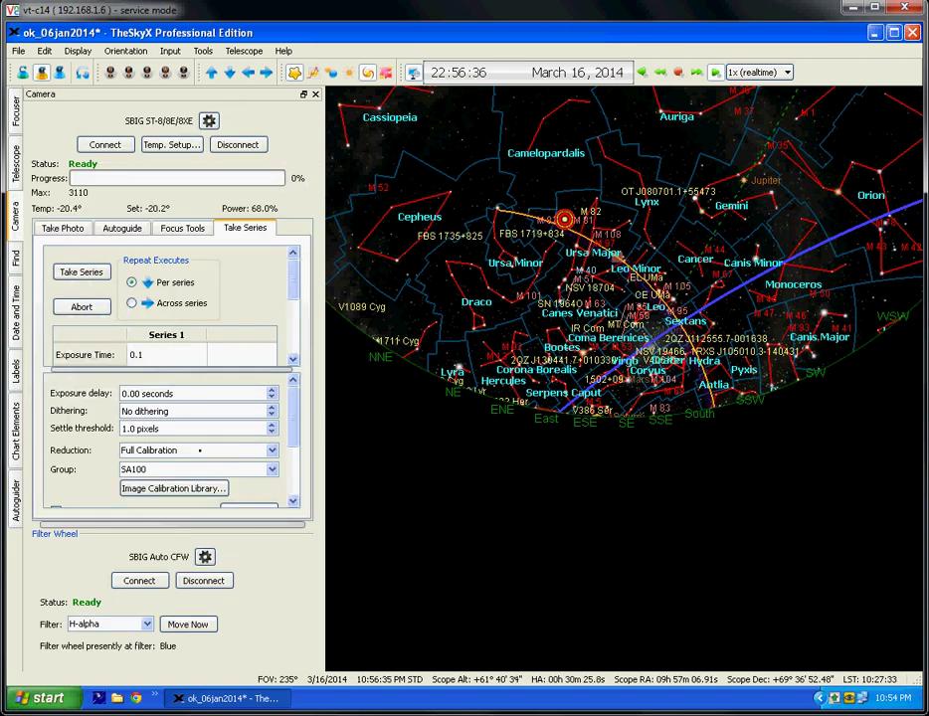
pyautogui.click(200, 450)
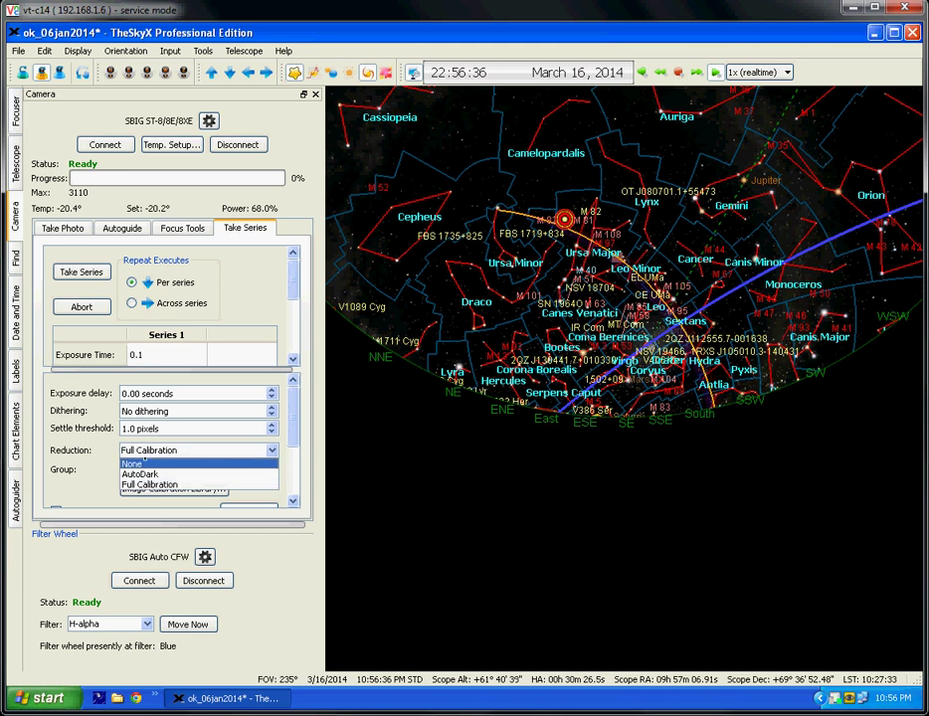
pyautogui.click(146, 464)
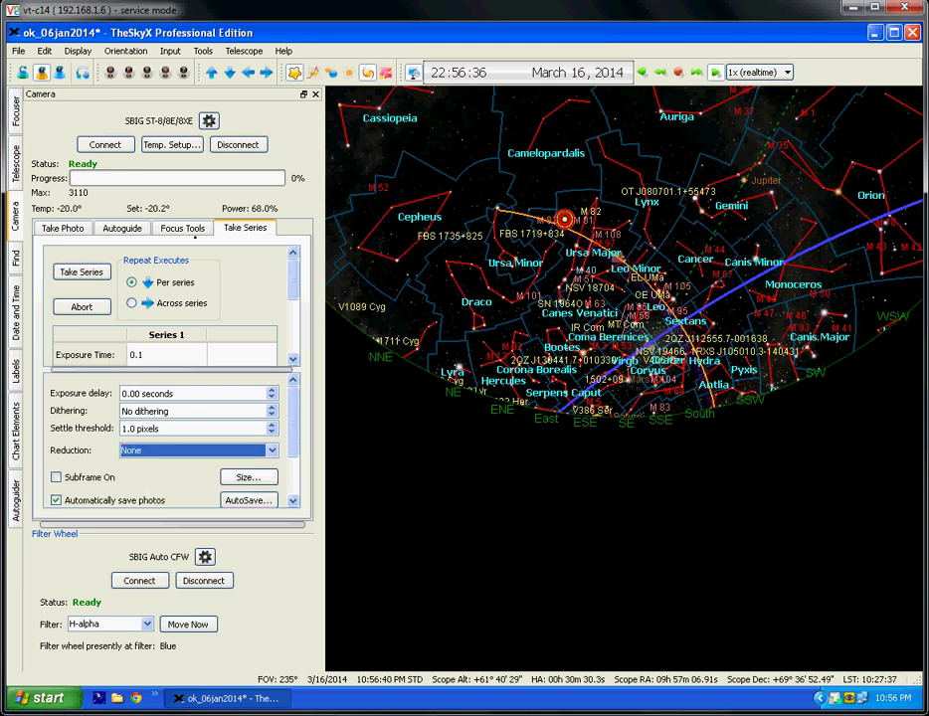
# Step: In Focus Tools, choose the Empty filter, 7.110-second exposure and 2x2 binning
pyautogui.click(196, 228)
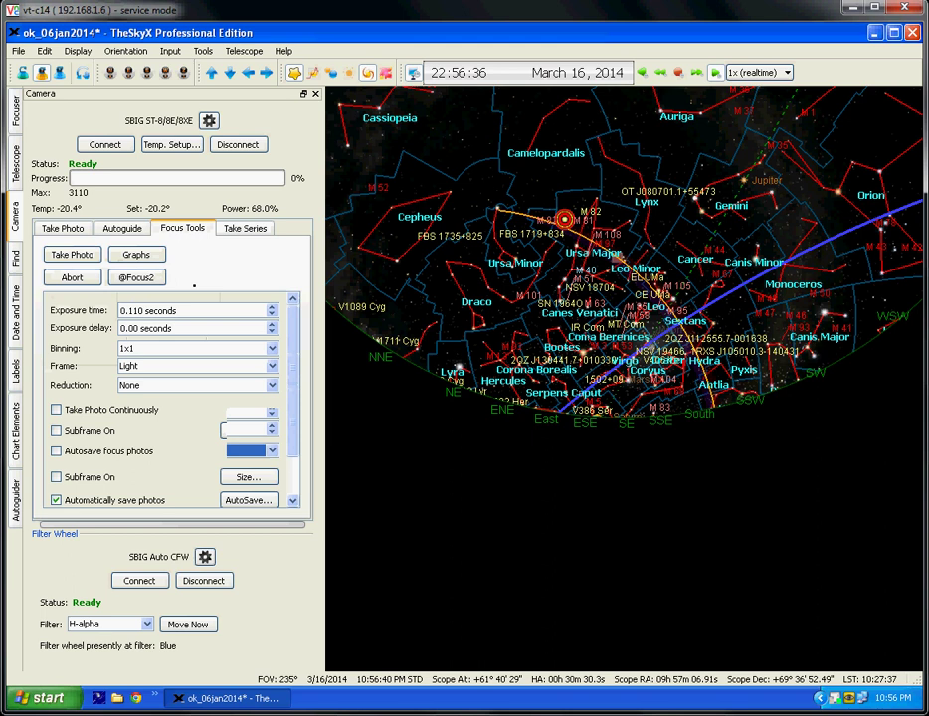
pyautogui.click(111, 624)
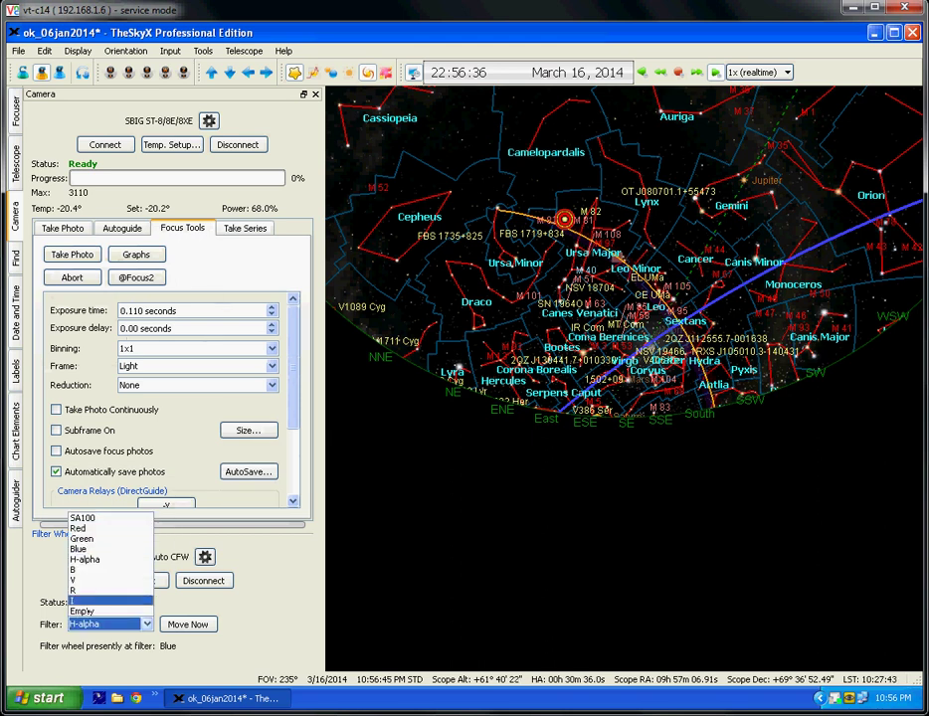
pyautogui.click(85, 610)
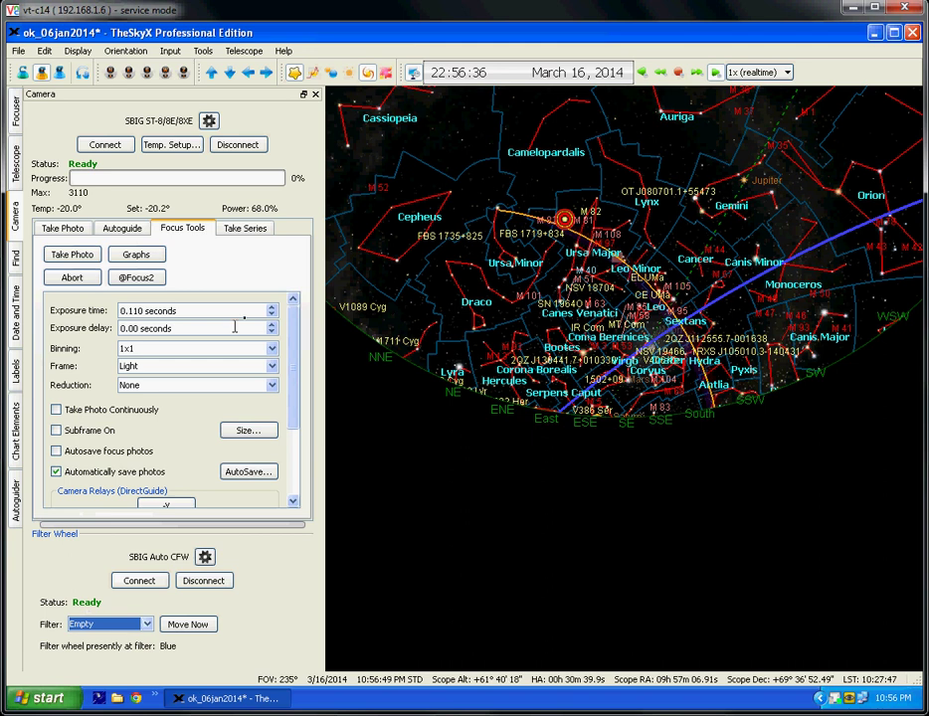
pyautogui.press('Tab')
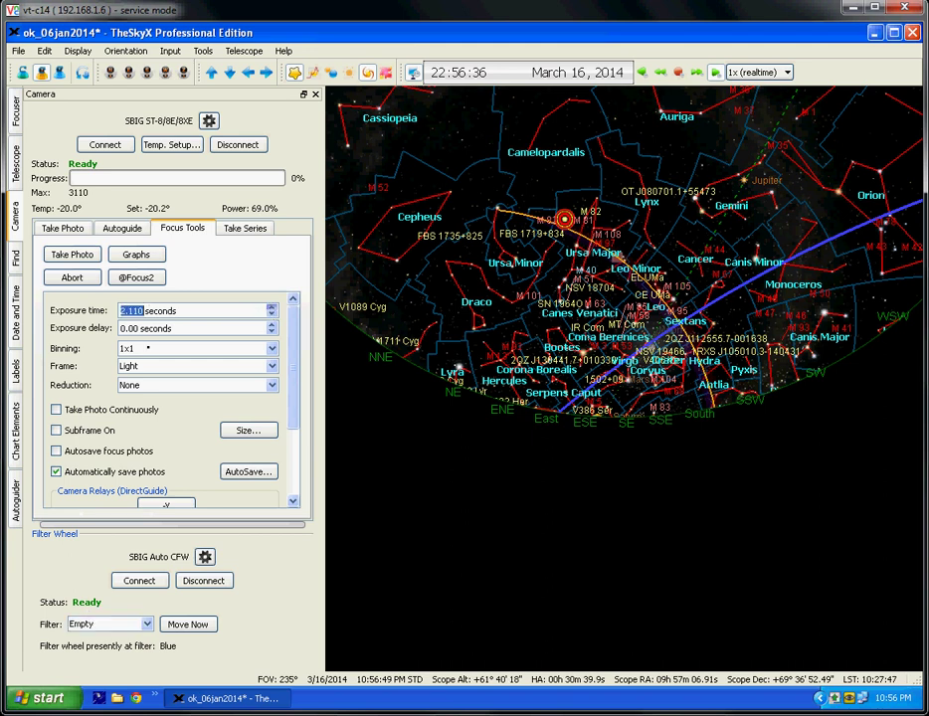
pyautogui.click(148, 348)
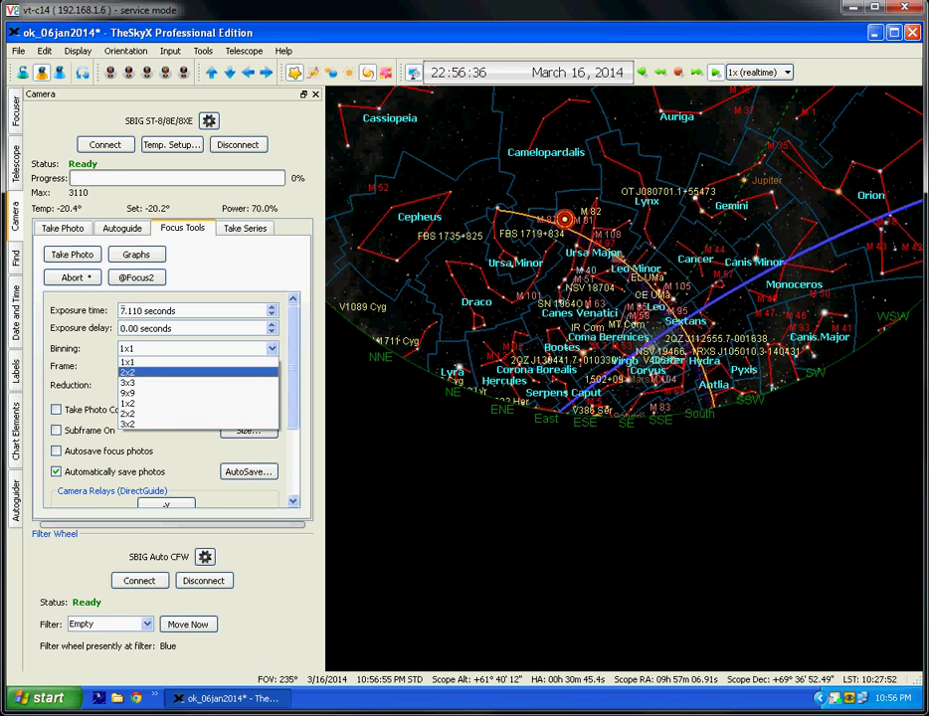
pyautogui.press('Return')
# Step: Capture the binned M 82 galaxy photo, review it in the FITS Viewer, then close the viewer
pyautogui.click(81, 255)
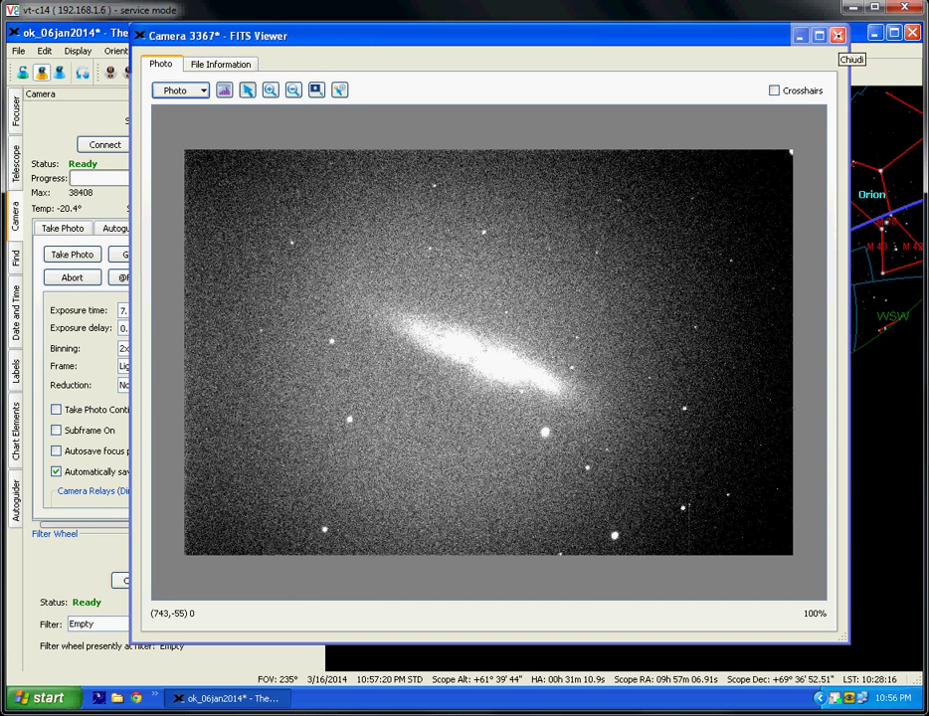
pyautogui.click(838, 36)
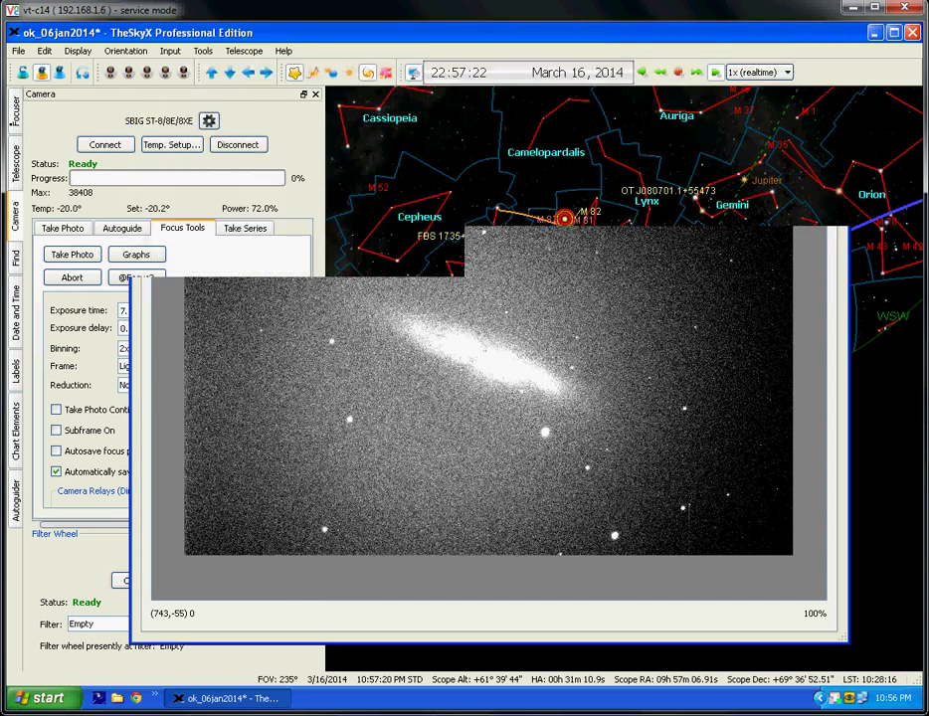